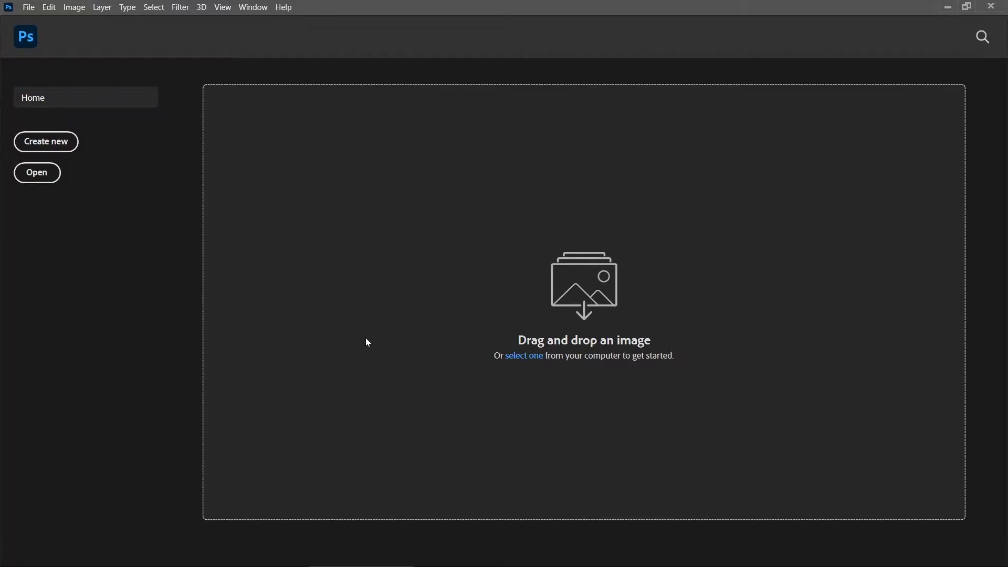
Open the portrait JPG of the boy at the chalkboard and duplicate its Background layer
{"action": "left_click", "coordinate": [29, 8]}
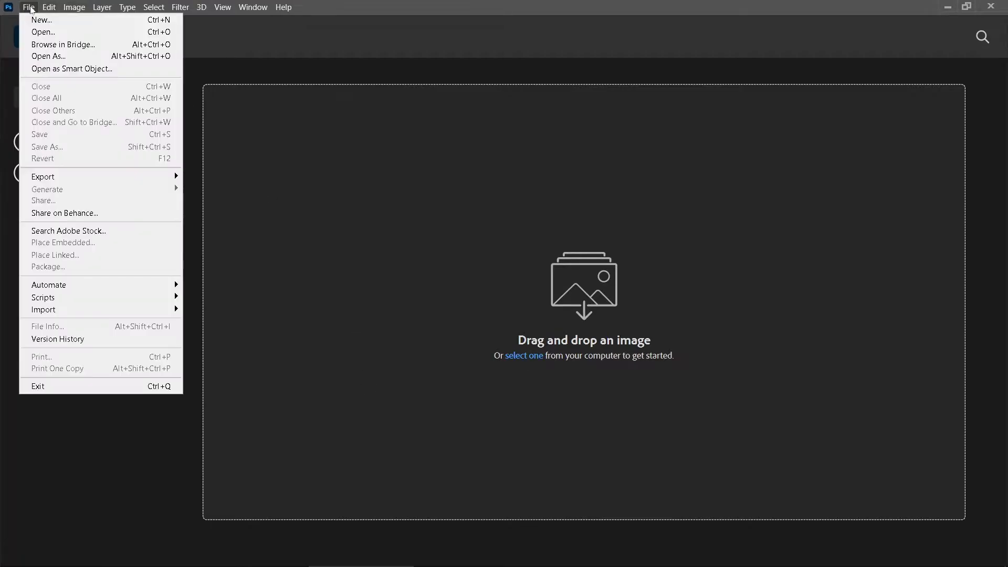
{"action": "left_click", "coordinate": [43, 32]}
{"action": "double_click", "coordinate": [178, 126]}
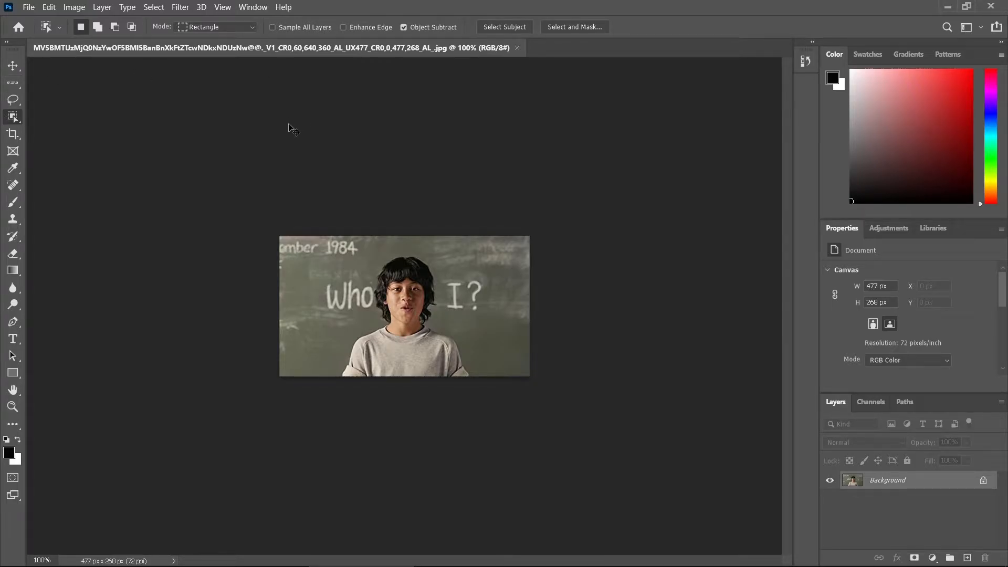
{"action": "key", "text": "ctrl+j"}
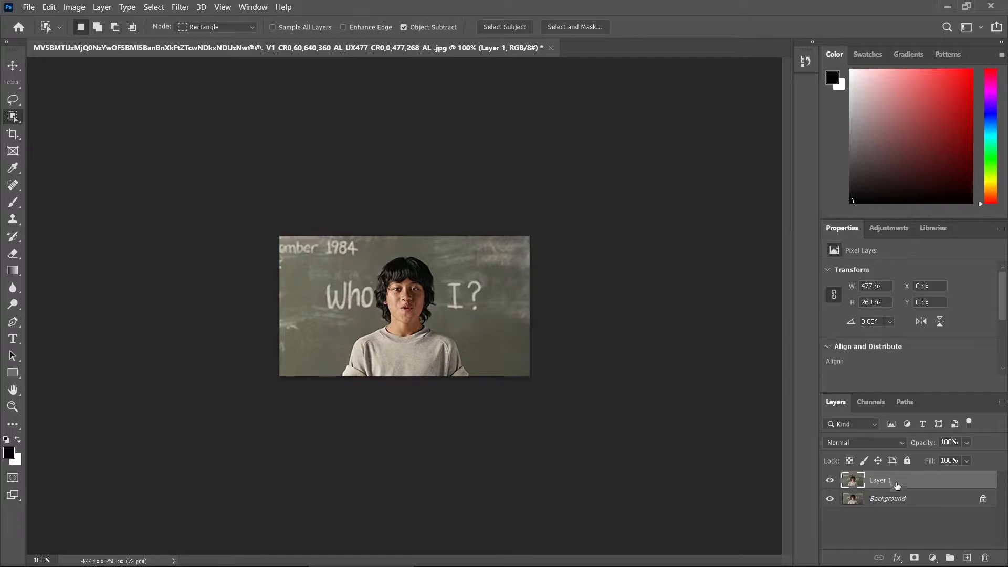
Select the boy on the duplicated layer using Select Subject with the Quick Selection tool
{"action": "right_click", "coordinate": [12, 119]}
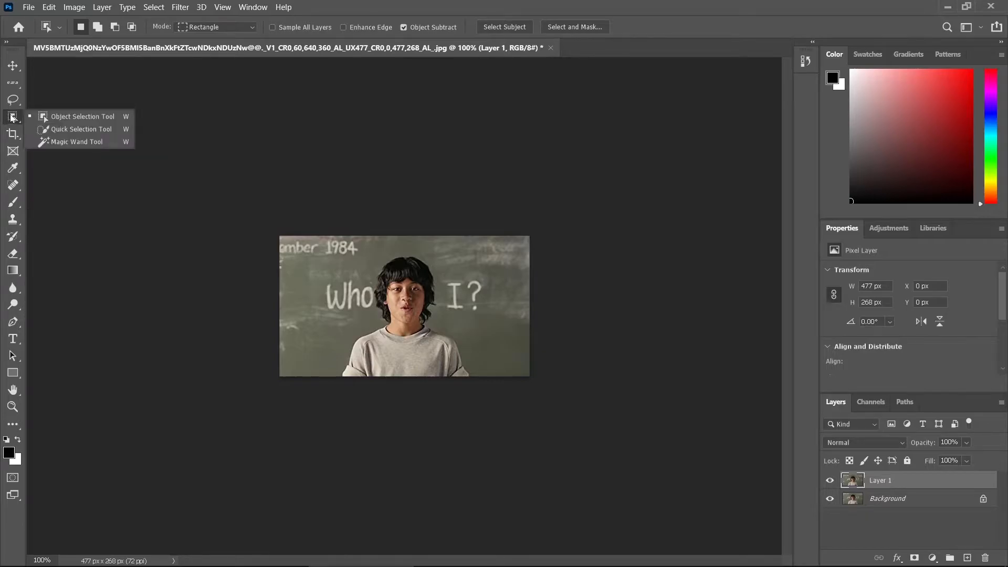
{"action": "left_click", "coordinate": [70, 128]}
{"action": "left_click", "coordinate": [399, 28]}
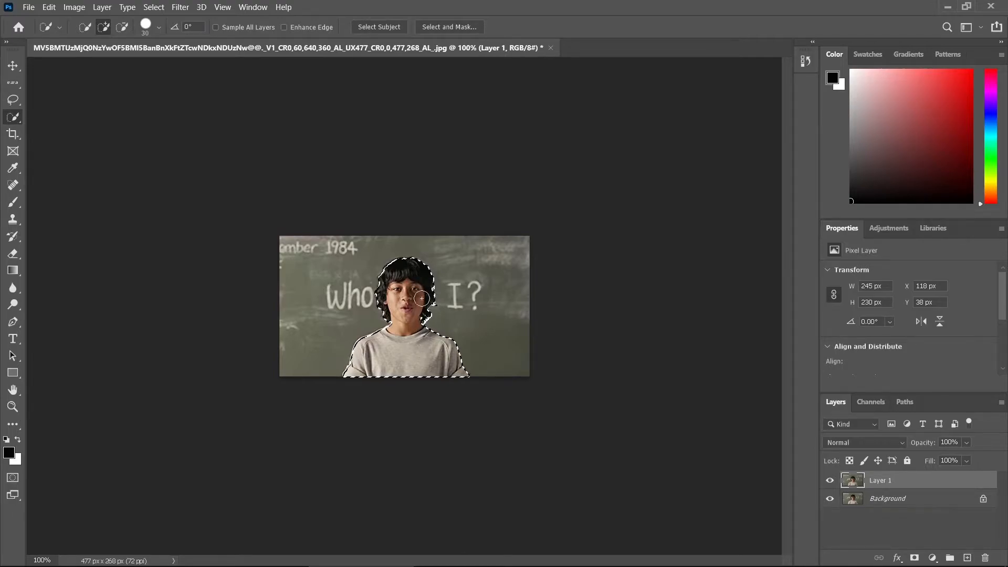
Output the boy's selection through Select and Mask to a New Layer with Layer Mask
{"action": "left_click", "coordinate": [438, 28]}
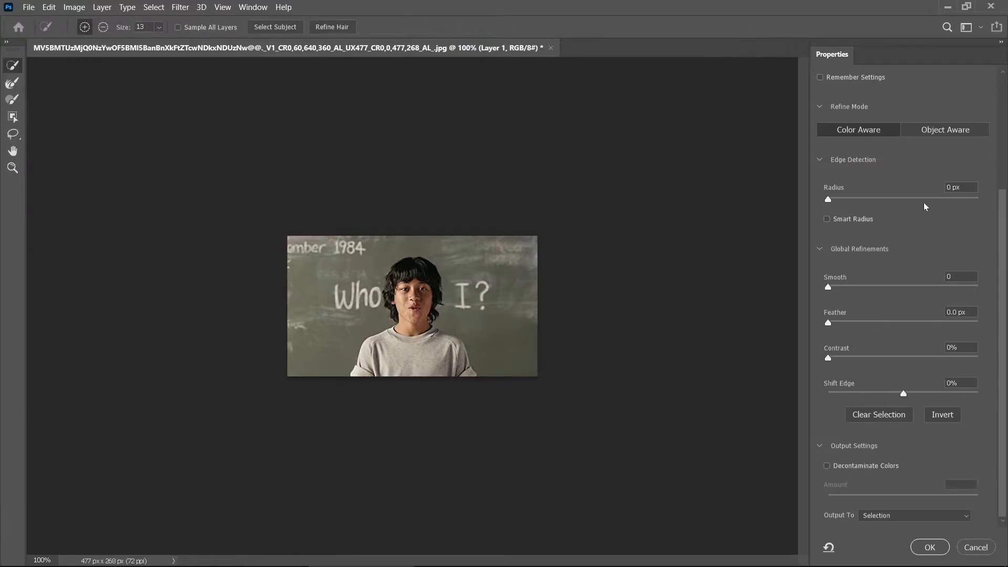
{"action": "left_click", "coordinate": [875, 519]}
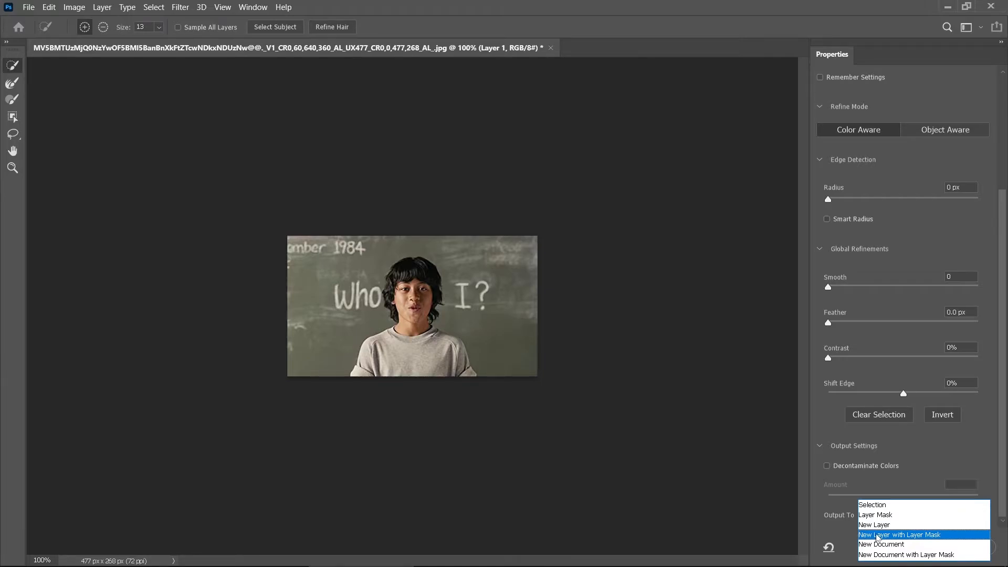
{"action": "left_click", "coordinate": [878, 535]}
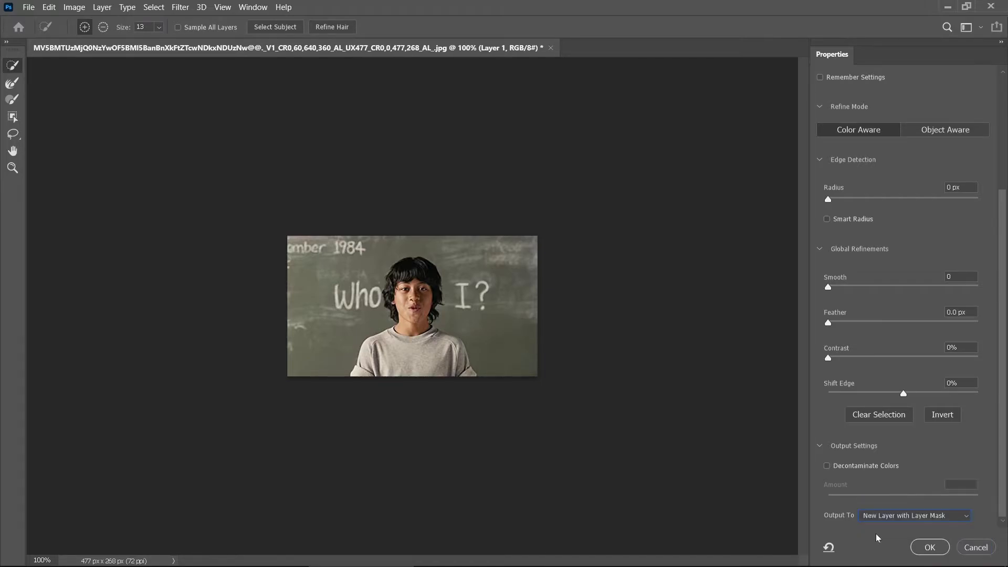
{"action": "left_click", "coordinate": [930, 547]}
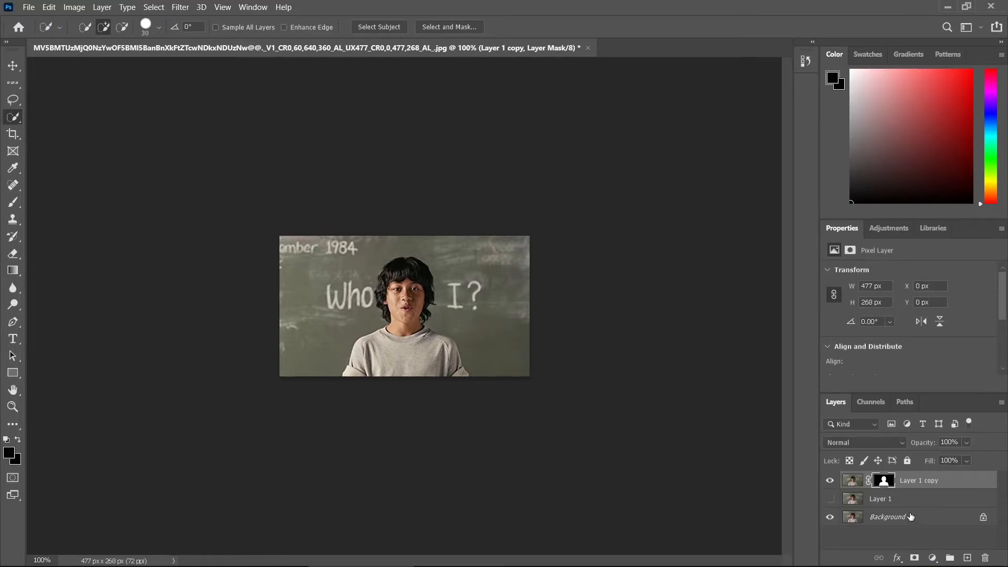
Hide the masked Layer 1 copy, show Layer 1 and make Layer 1 the active layer
{"action": "left_click", "coordinate": [829, 481]}
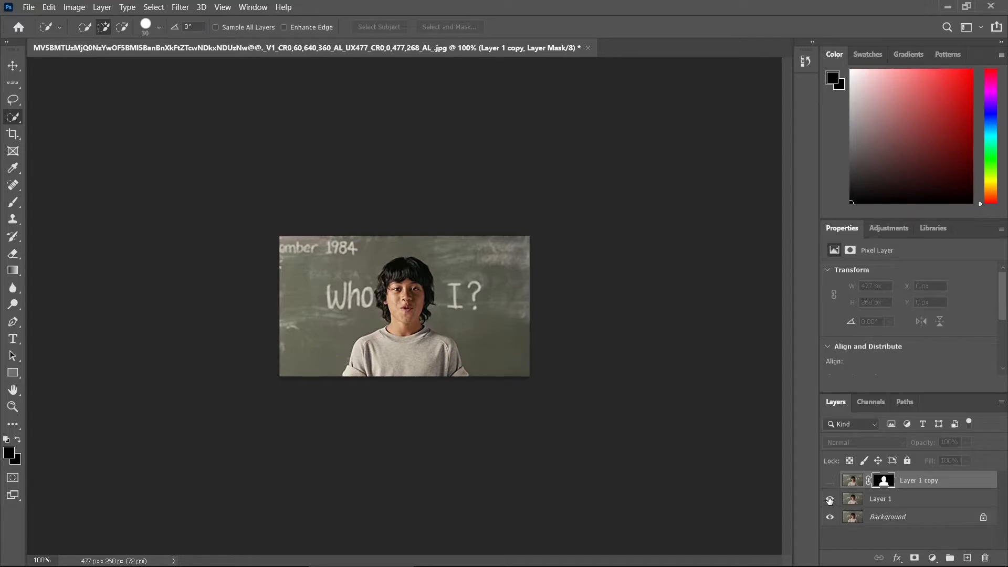
{"action": "left_click", "coordinate": [858, 501]}
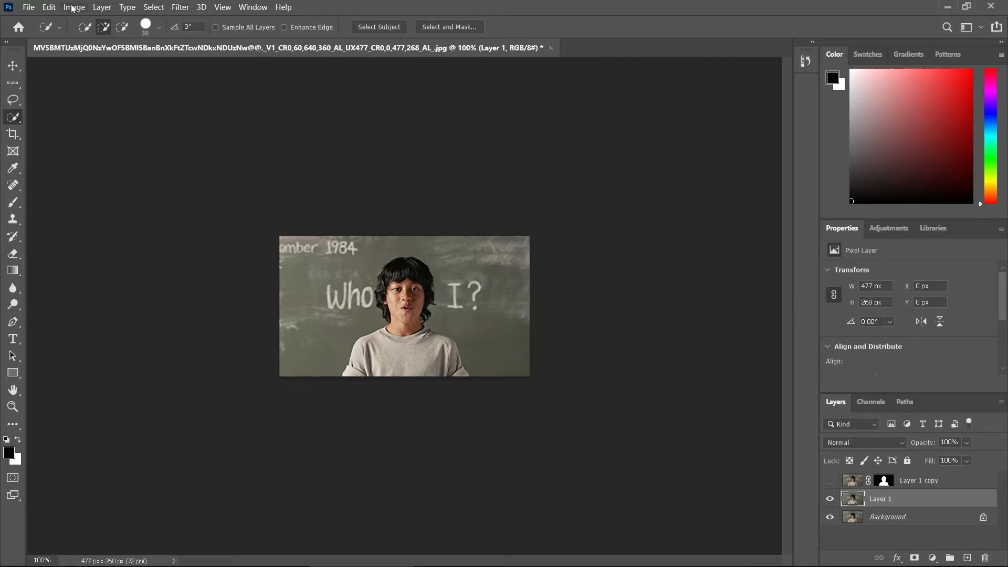
{"action": "left_click", "coordinate": [180, 7]}
{"action": "left_click", "coordinate": [180, 7]}
Draw a loose Lasso selection around the boy on Layer 1, leaving a small margin of chalkboard around his outline
{"action": "left_click", "coordinate": [9, 101]}
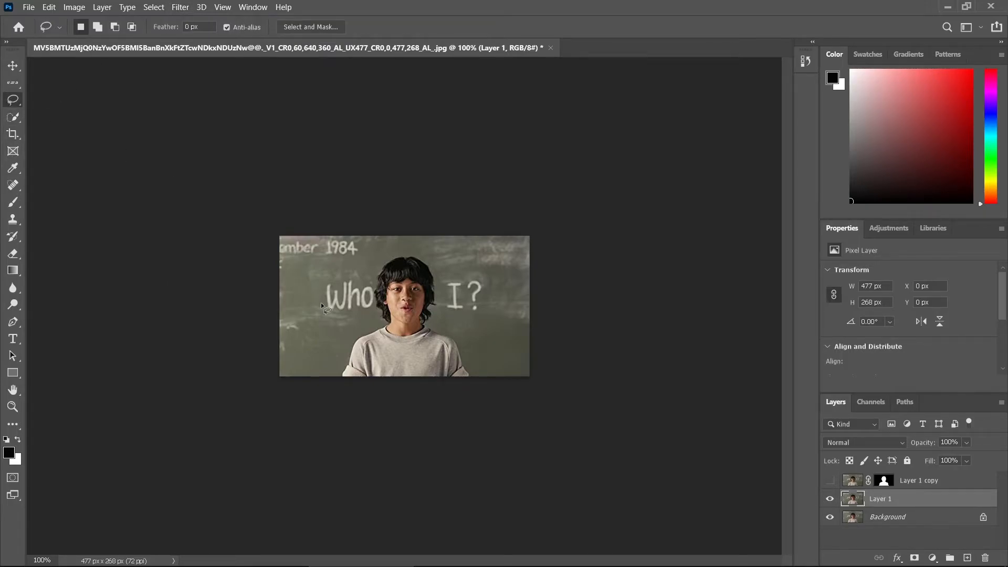
{"action": "mouse_move", "coordinate": [337, 375]}
{"action": "left_mouse_down"}
{"action": "mouse_move", "coordinate": [348, 350]}
{"action": "mouse_move", "coordinate": [338, 375]}
{"action": "left_mouse_up"}
{"action": "mouse_move", "coordinate": [371, 272]}
{"action": "left_mouse_down"}
{"action": "mouse_move", "coordinate": [419, 253]}
{"action": "mouse_move", "coordinate": [442, 283]}
{"action": "mouse_move", "coordinate": [437, 305]}
{"action": "left_mouse_up"}
{"action": "left_click_drag", "start_coordinate": [475, 371], "coordinate": [448, 388]}
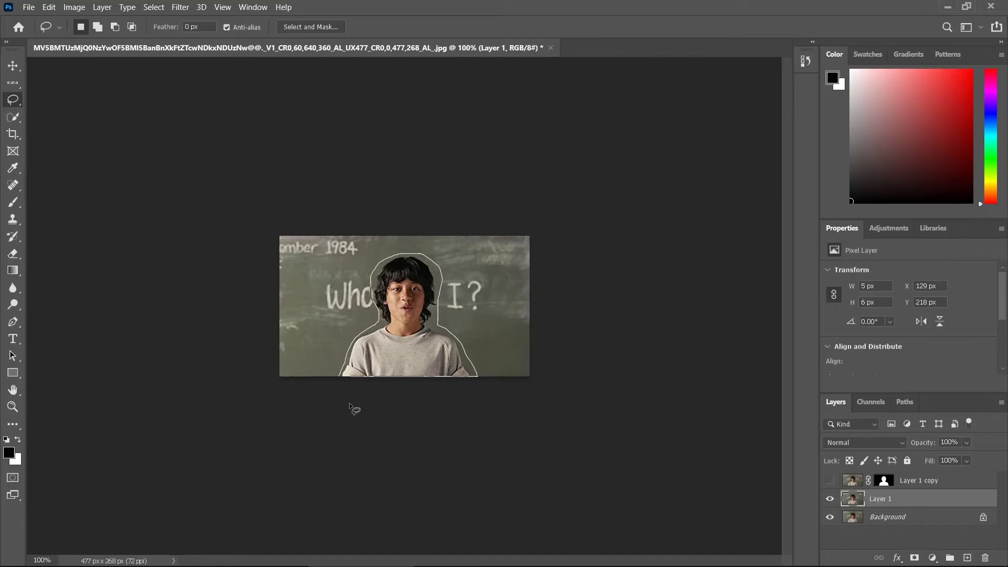
{"action": "left_click_drag", "start_coordinate": [336, 402], "coordinate": [337, 403]}
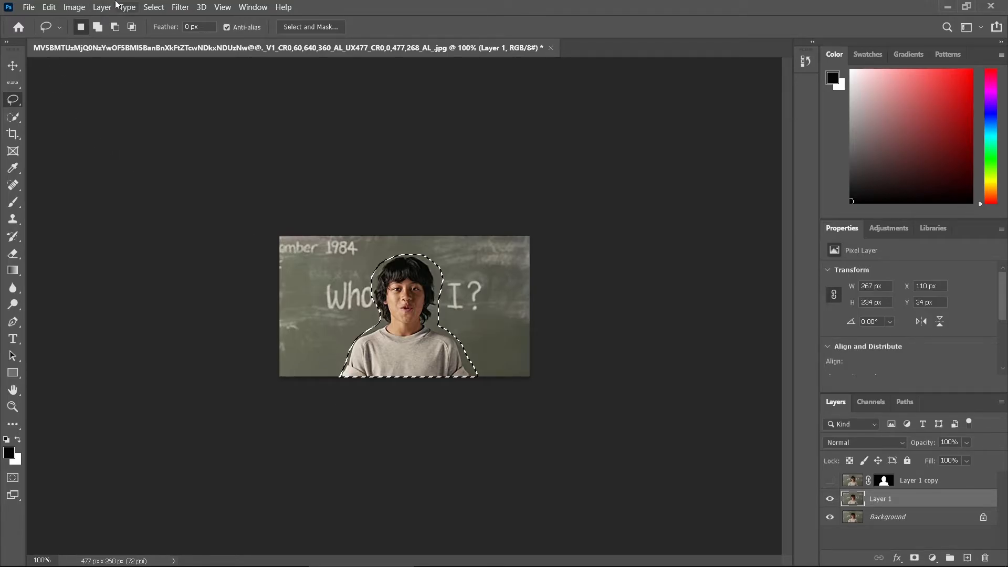
Fill the lassoed area with Content-Aware contents at 100% opacity to remove the boy, and clear the selection
{"action": "left_click", "coordinate": [79, 5]}
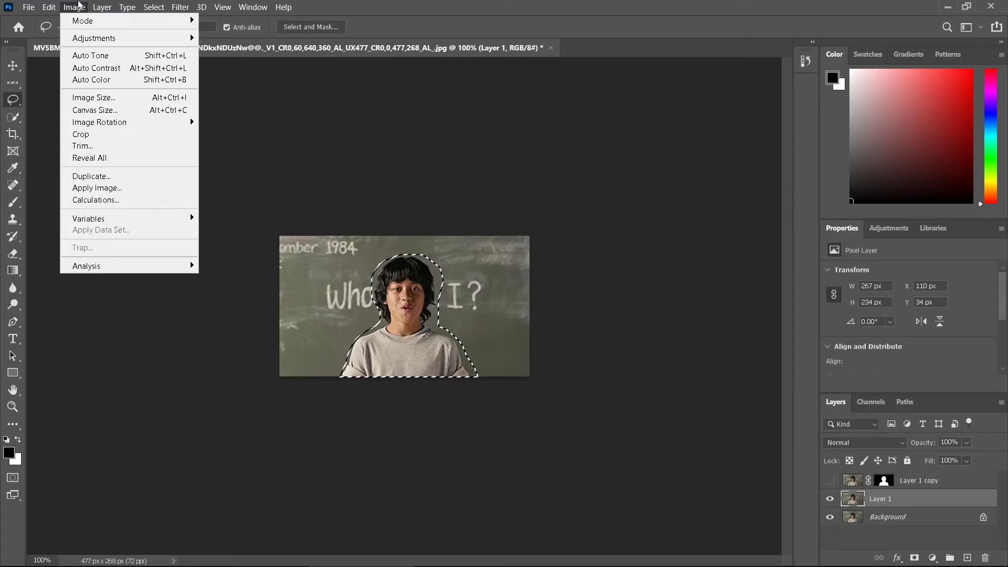
{"action": "mouse_move", "coordinate": [49, 7]}
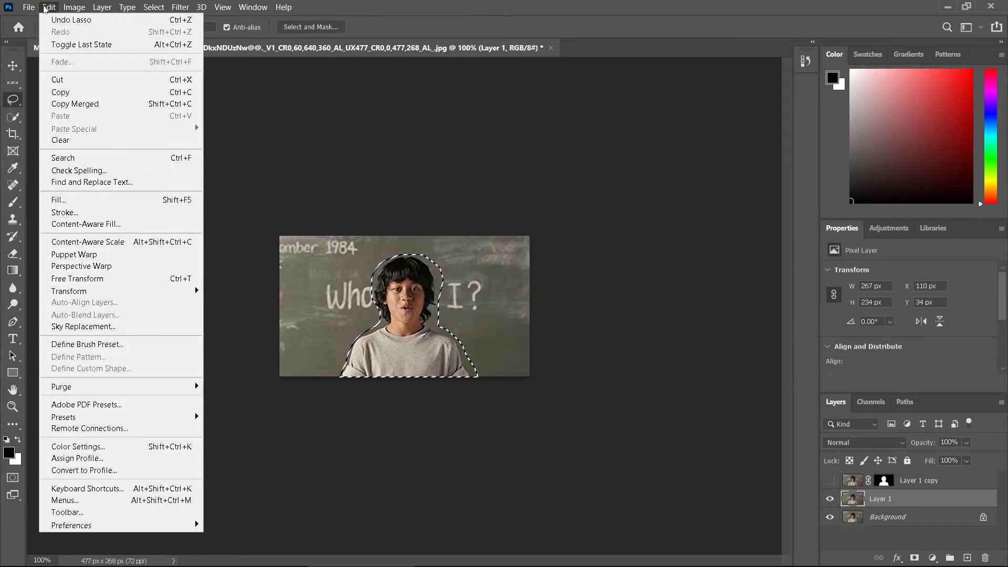
{"action": "left_click", "coordinate": [79, 200]}
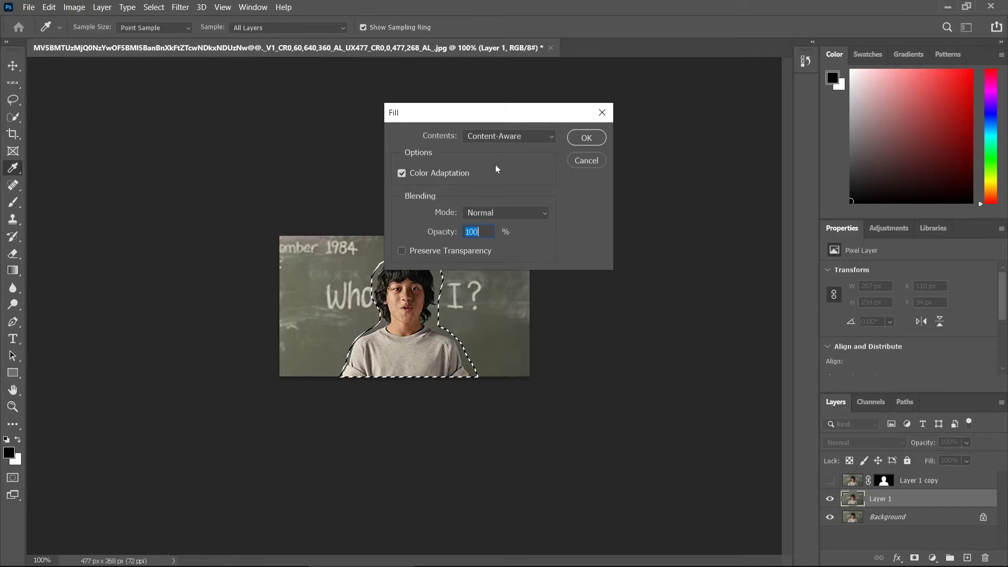
{"action": "left_click", "coordinate": [550, 136]}
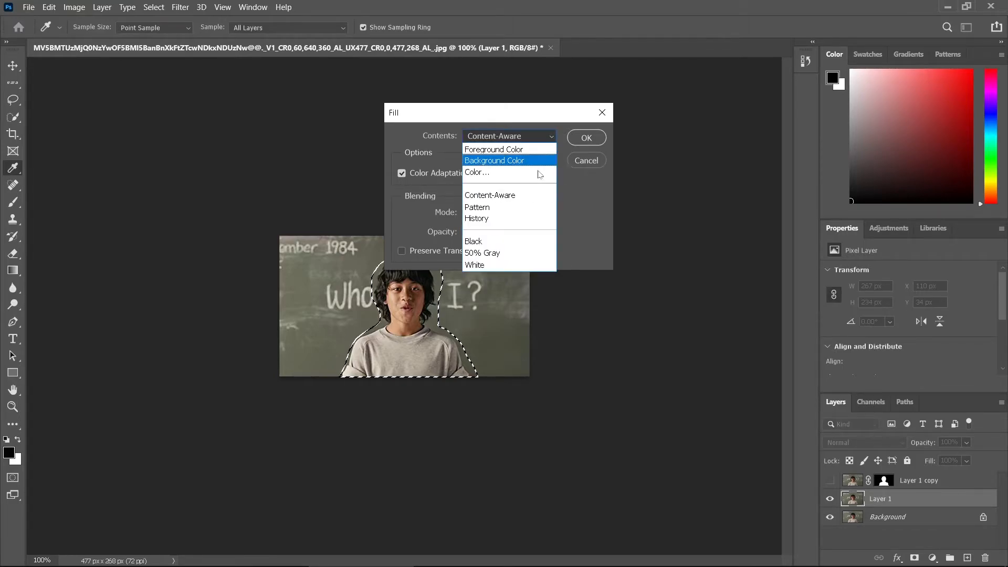
{"action": "left_click", "coordinate": [530, 201]}
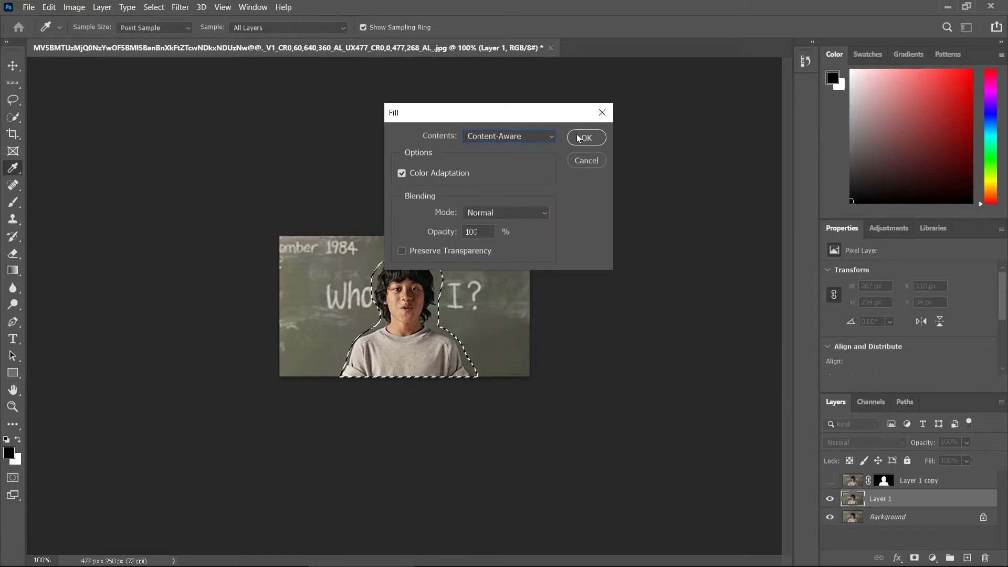
{"action": "left_click", "coordinate": [577, 137]}
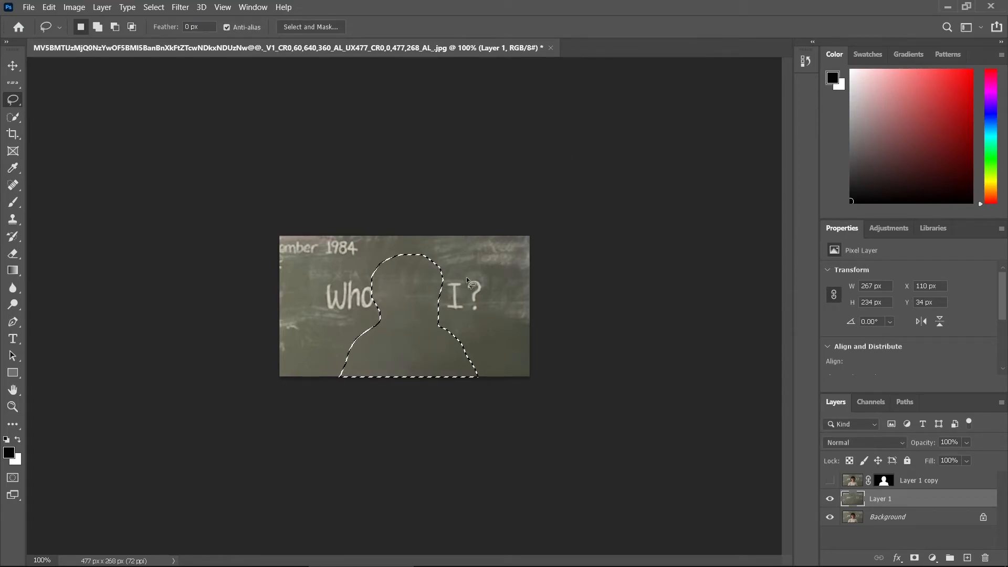
{"action": "key", "text": "ctrl+d"}
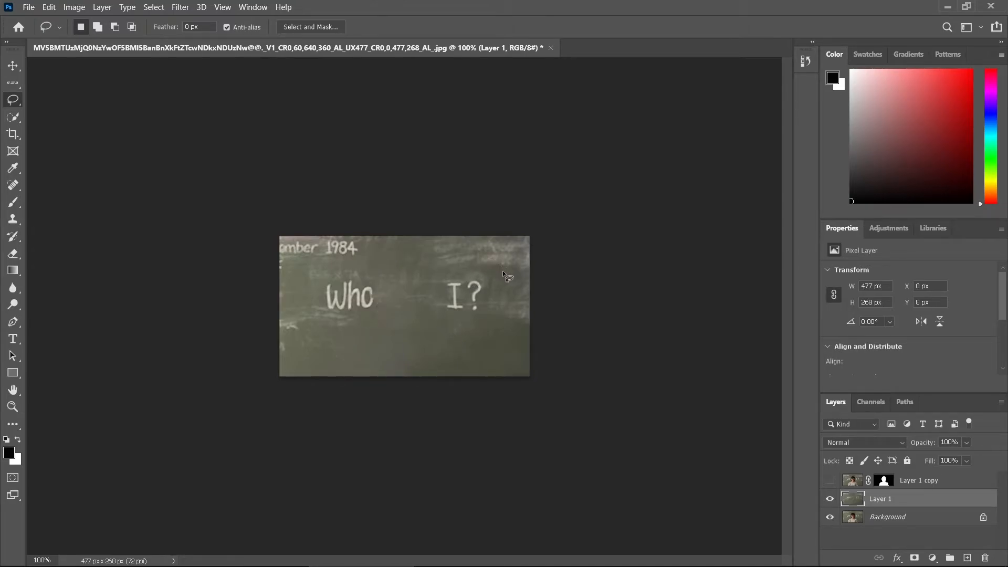
Apply a Lens Blur with a Hexagon (6) iris and radius 25 to Layer 1, and show the masked Layer 1 copy
{"action": "left_click", "coordinate": [177, 8]}
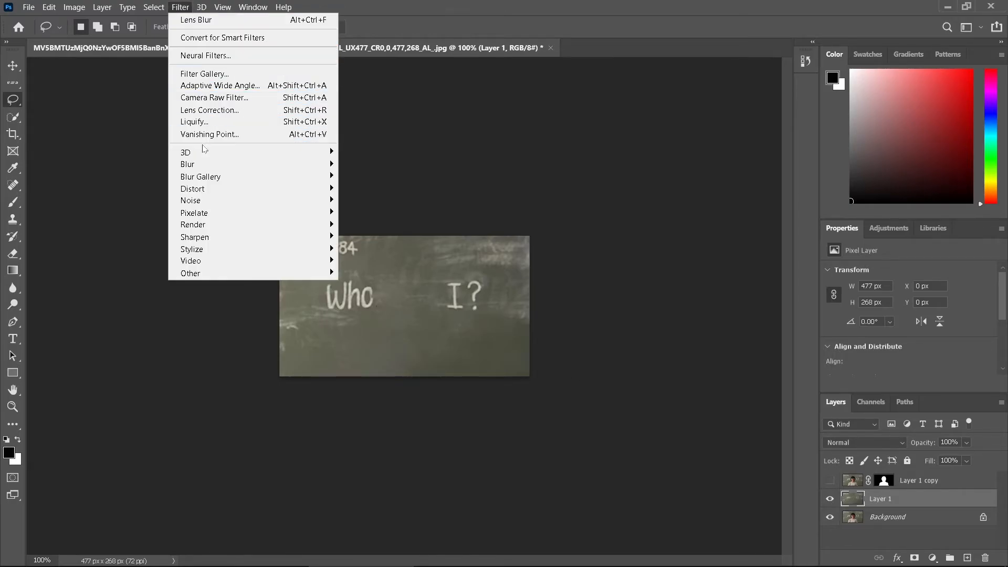
{"action": "mouse_move", "coordinate": [211, 166]}
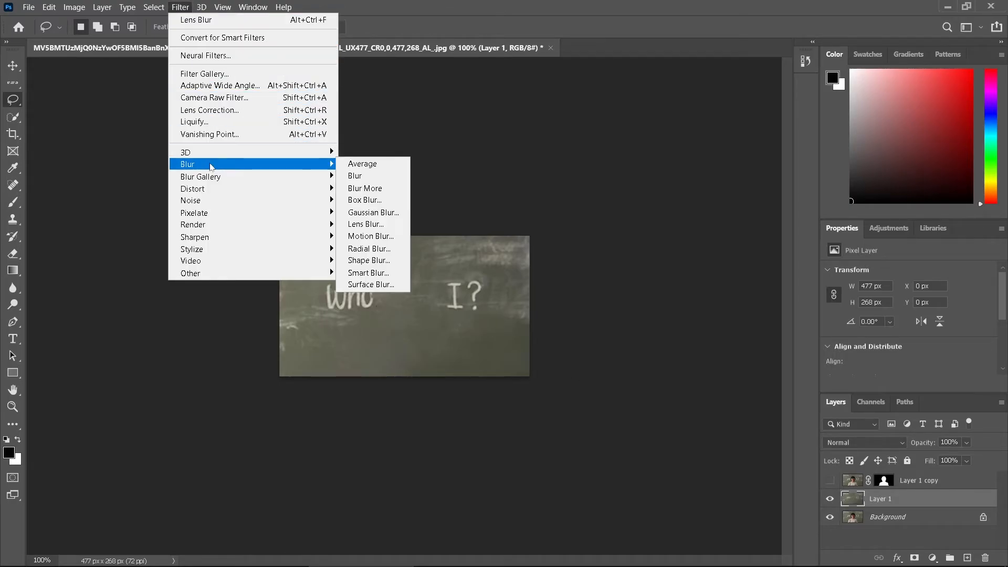
{"action": "left_click", "coordinate": [366, 226]}
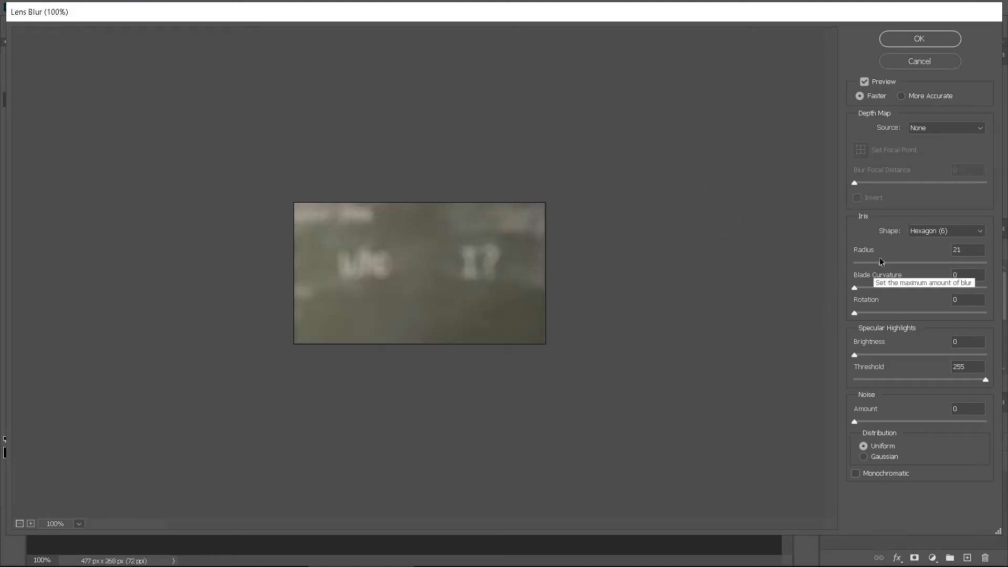
{"action": "left_click", "coordinate": [936, 232]}
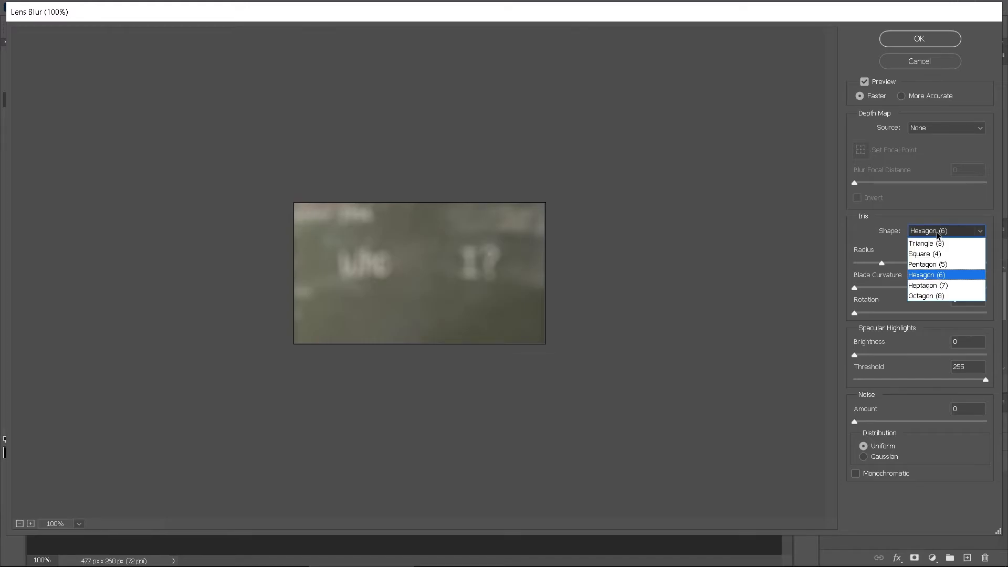
{"action": "left_click", "coordinate": [937, 275]}
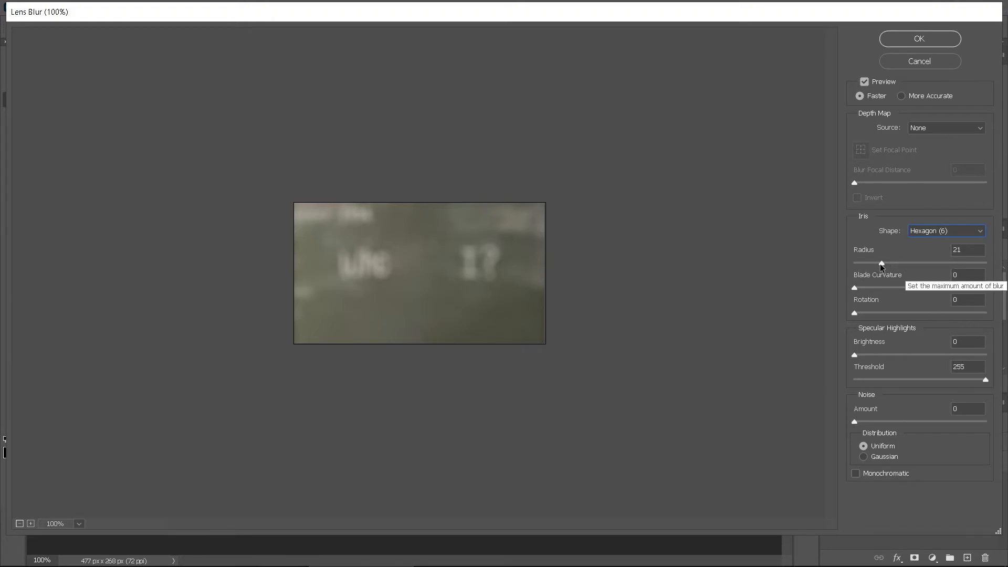
{"action": "mouse_move", "coordinate": [882, 262]}
{"action": "left_mouse_down"}
{"action": "mouse_move", "coordinate": [858, 262]}
{"action": "mouse_move", "coordinate": [887, 262]}
{"action": "left_mouse_up"}
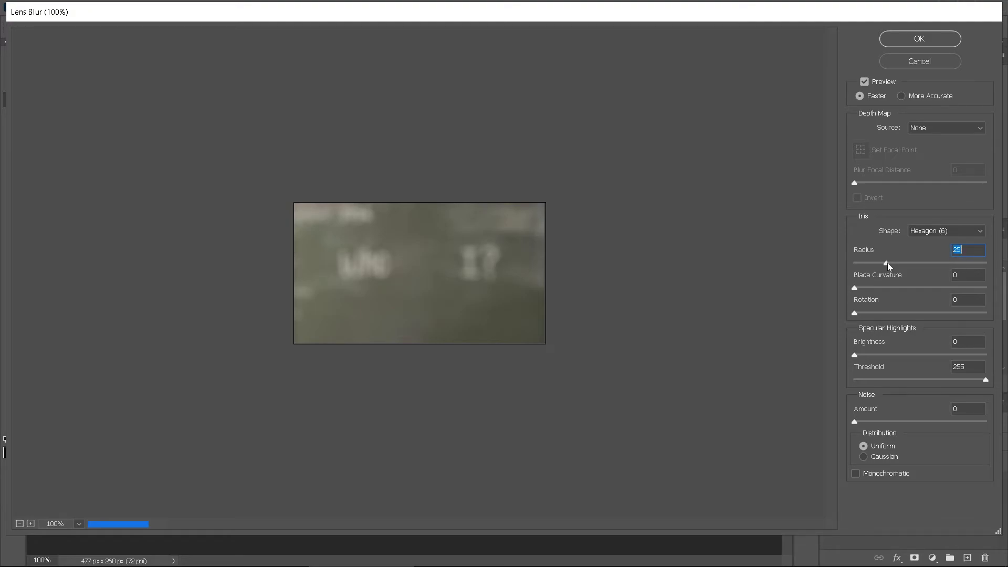
{"action": "left_click", "coordinate": [905, 40]}
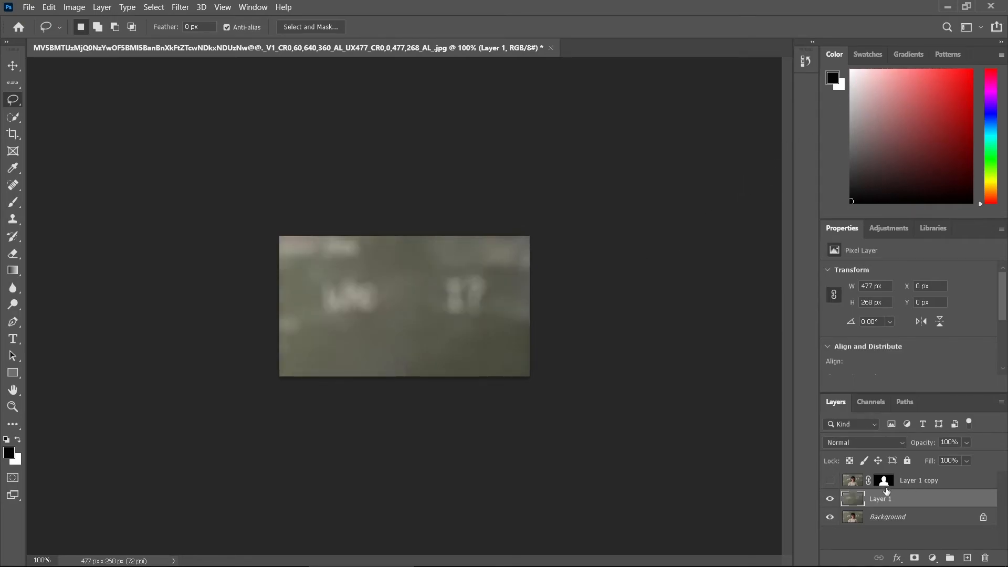
{"action": "left_click", "coordinate": [829, 480]}
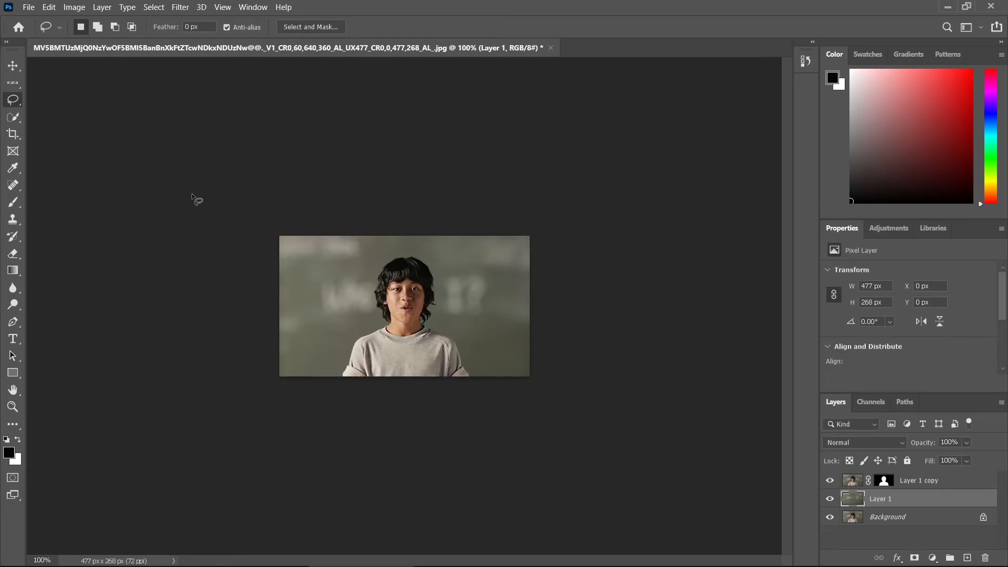
Save the image as a JPEG named "new" in the Camera Roll folder with Maximum quality 12 and Progressive format
{"action": "left_click", "coordinate": [37, 8]}
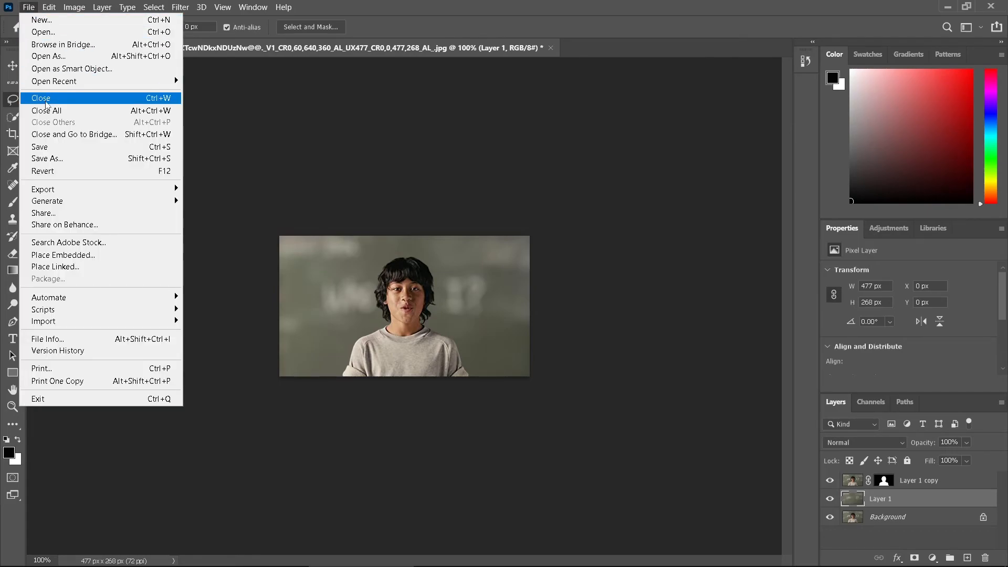
{"action": "left_click", "coordinate": [47, 147]}
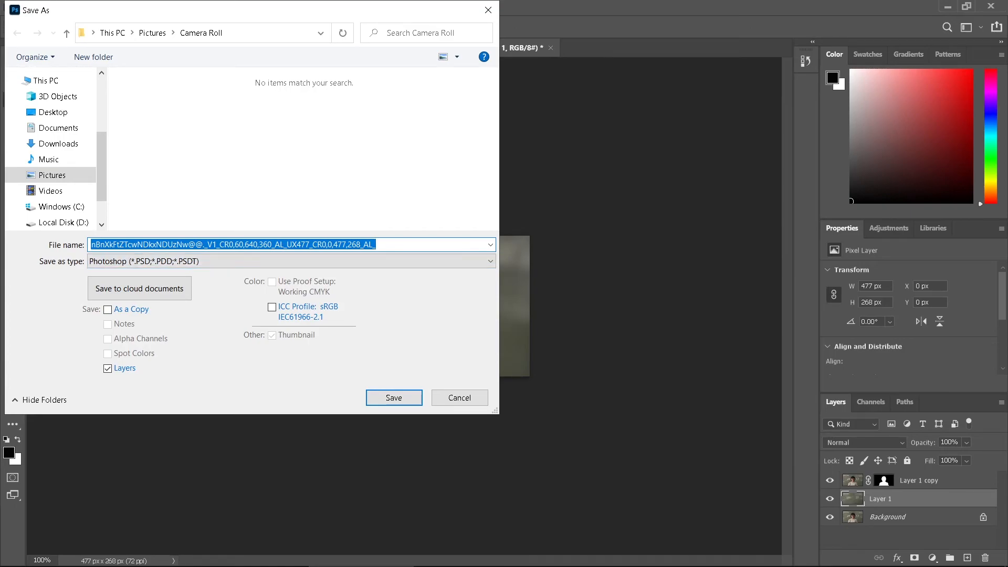
{"action": "type", "text": "new"}
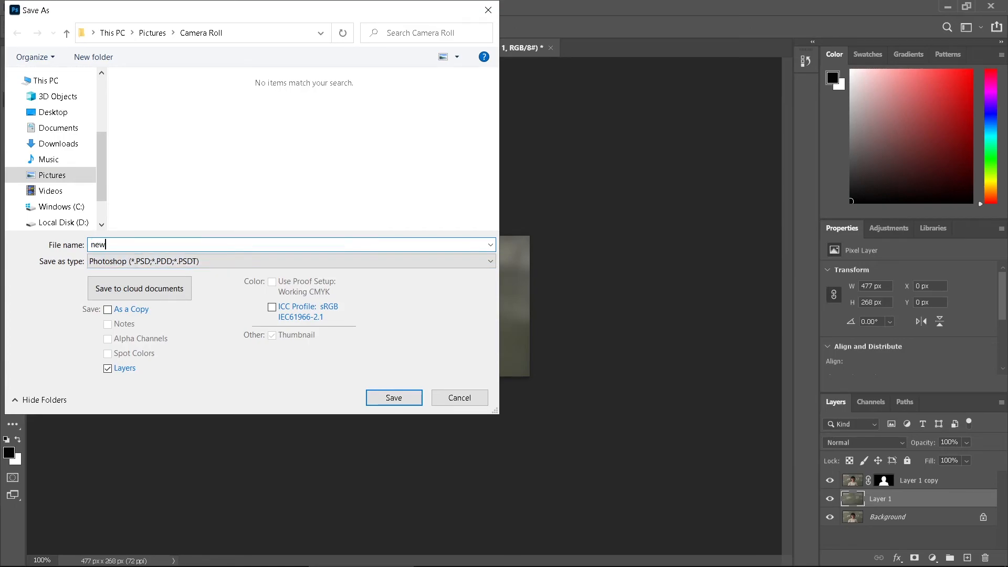
{"action": "left_click", "coordinate": [99, 262]}
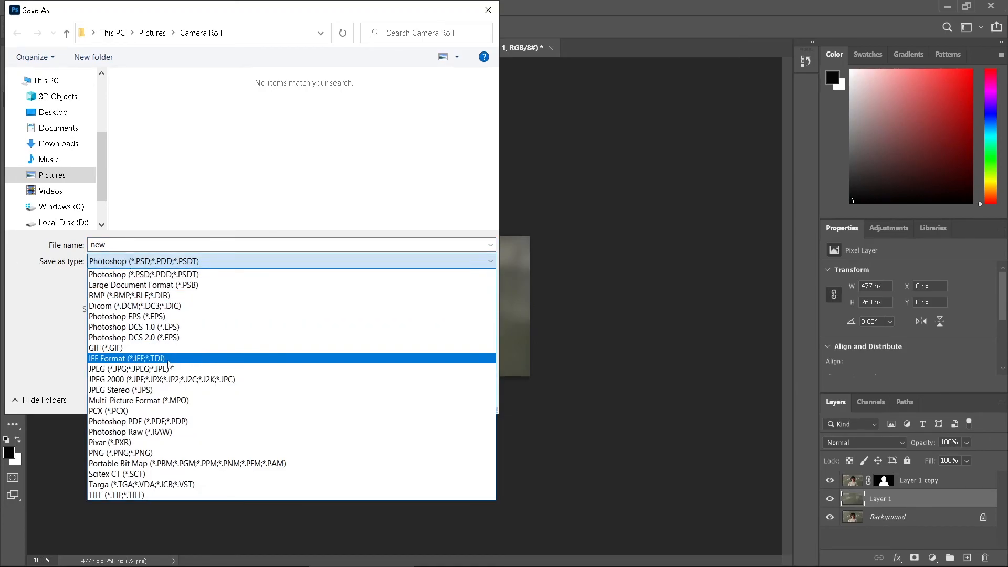
{"action": "left_click", "coordinate": [189, 367]}
{"action": "left_click", "coordinate": [391, 398]}
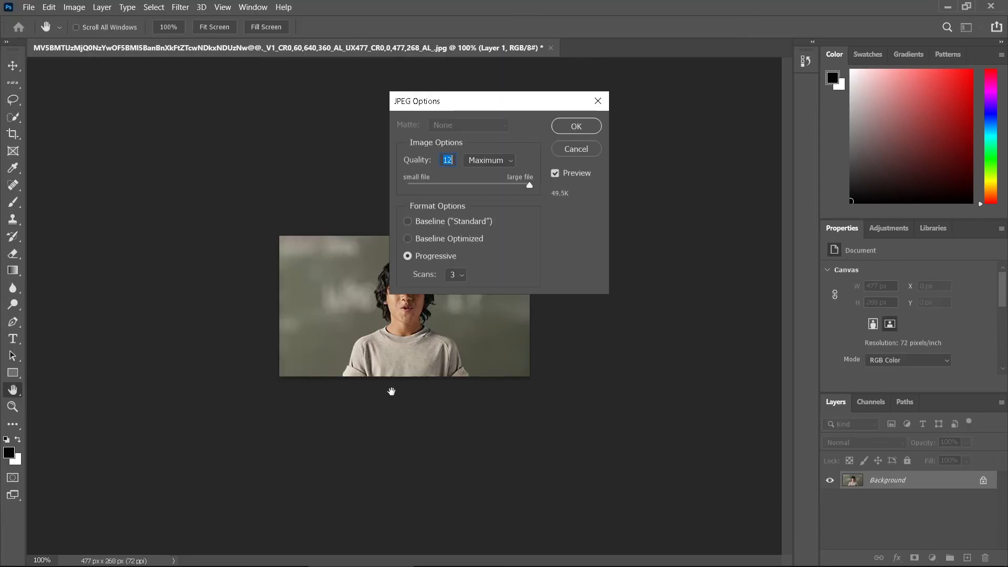
{"action": "left_click", "coordinate": [568, 129]}
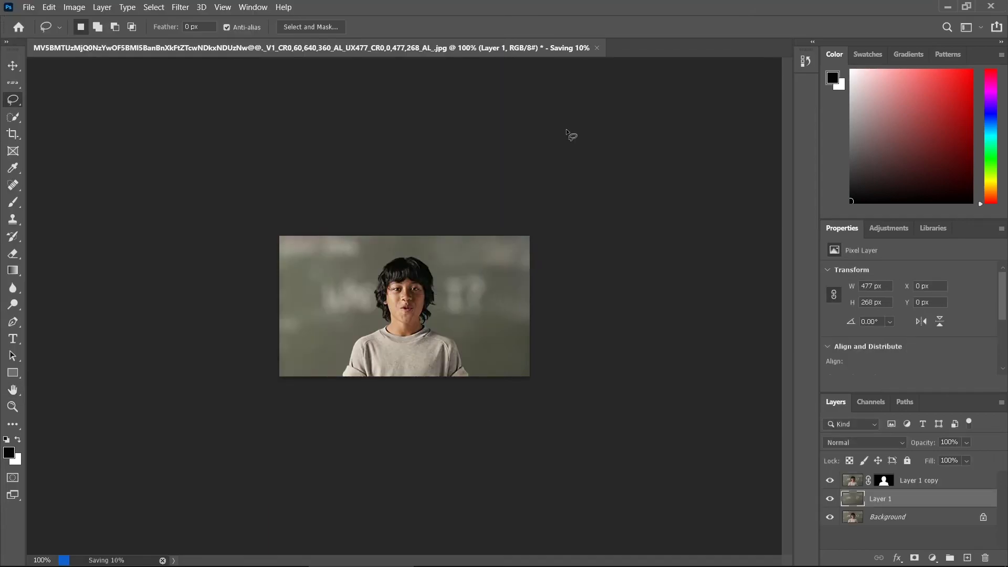